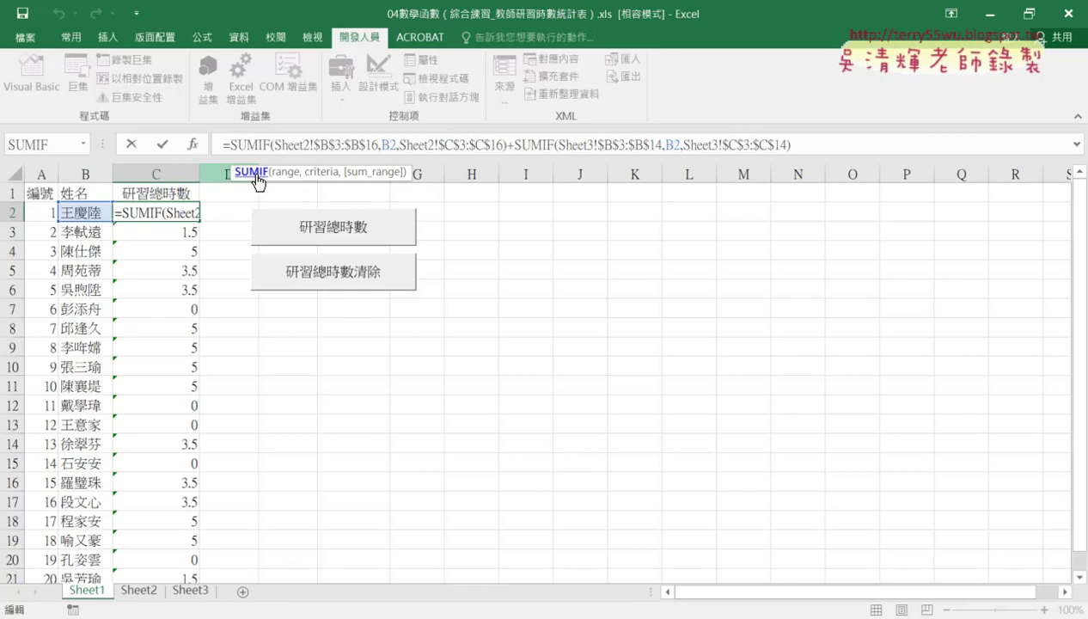
Cancel the SUMIF formula edit in C2, leaving it at 0, and select cell E11.
left_click(132, 147)
left_click(262, 371)
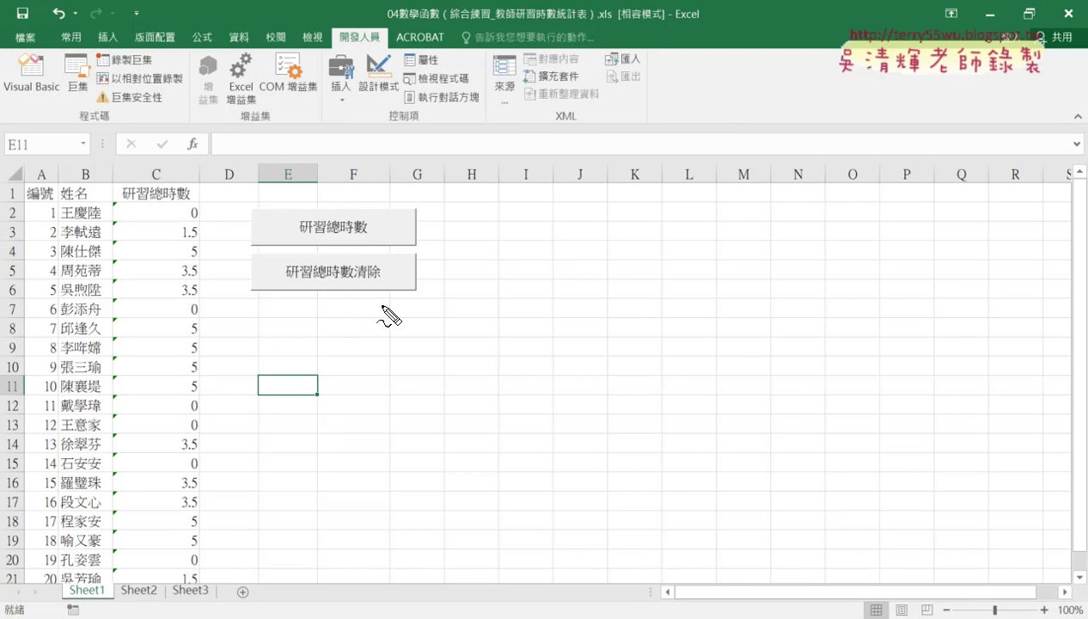
mouse_move(353, 299)
left_mouse_down()
mouse_move(321, 301)
mouse_move(360, 302)
left_mouse_up()
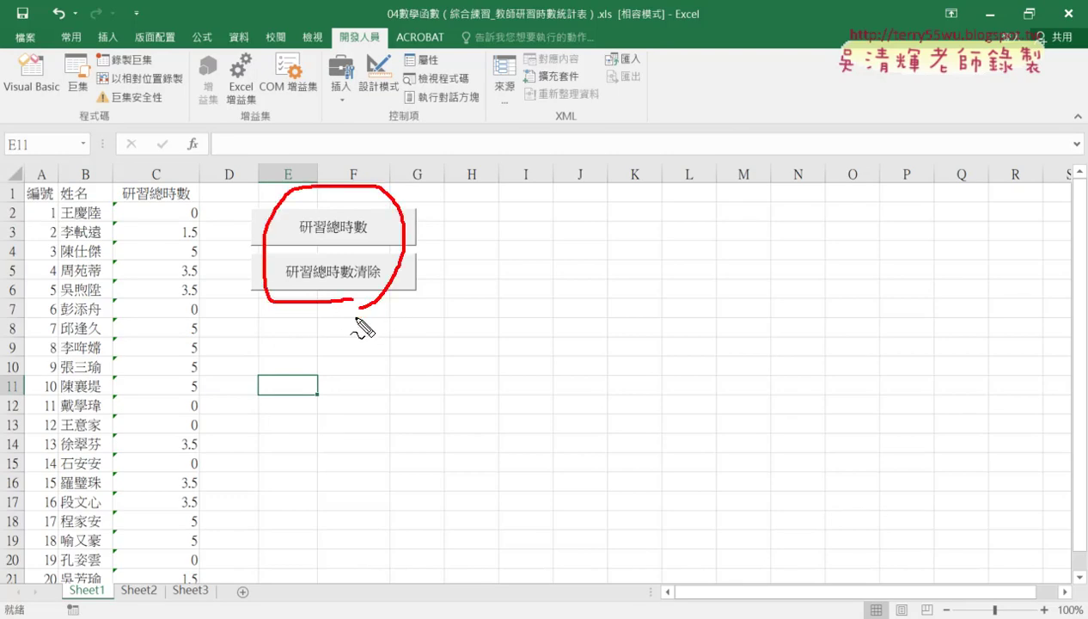
mouse_move(254, 301)
left_mouse_down()
mouse_move(255, 332)
mouse_move(360, 300)
mouse_move(407, 306)
mouse_move(256, 336)
left_mouse_up()
mouse_move(155, 601)
left_mouse_down()
mouse_move(115, 601)
mouse_move(157, 574)
mouse_move(157, 600)
mouse_move(183, 578)
mouse_move(222, 605)
mouse_move(203, 607)
left_mouse_up()
mouse_move(521, 312)
left_mouse_down()
mouse_move(402, 319)
mouse_move(437, 331)
left_mouse_up()
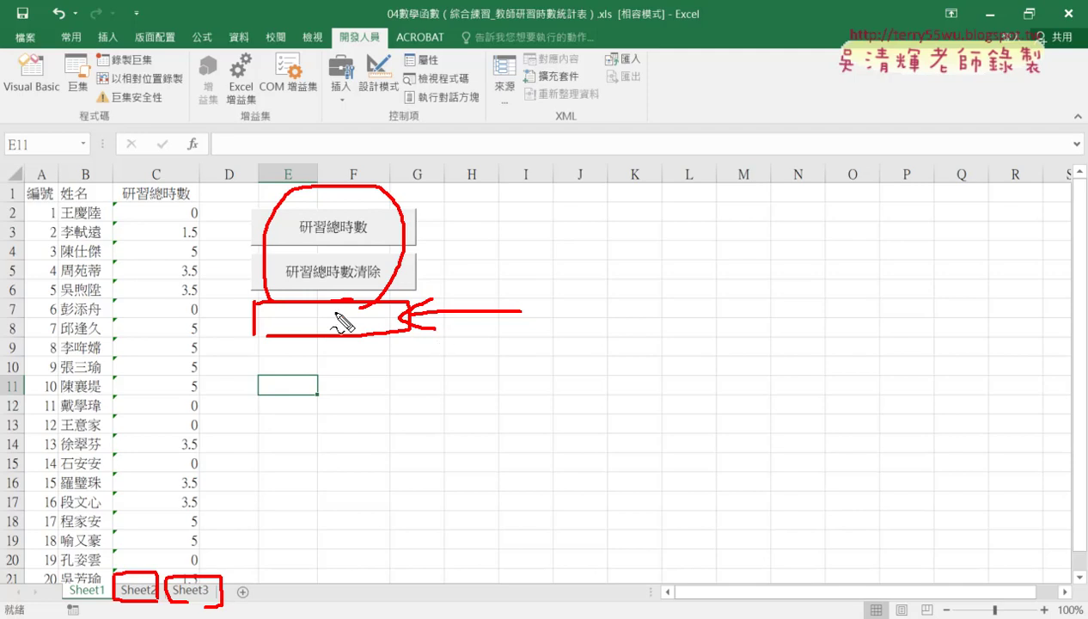
mouse_move(348, 309)
left_mouse_down()
mouse_move(325, 332)
mouse_move(347, 331)
left_mouse_up()
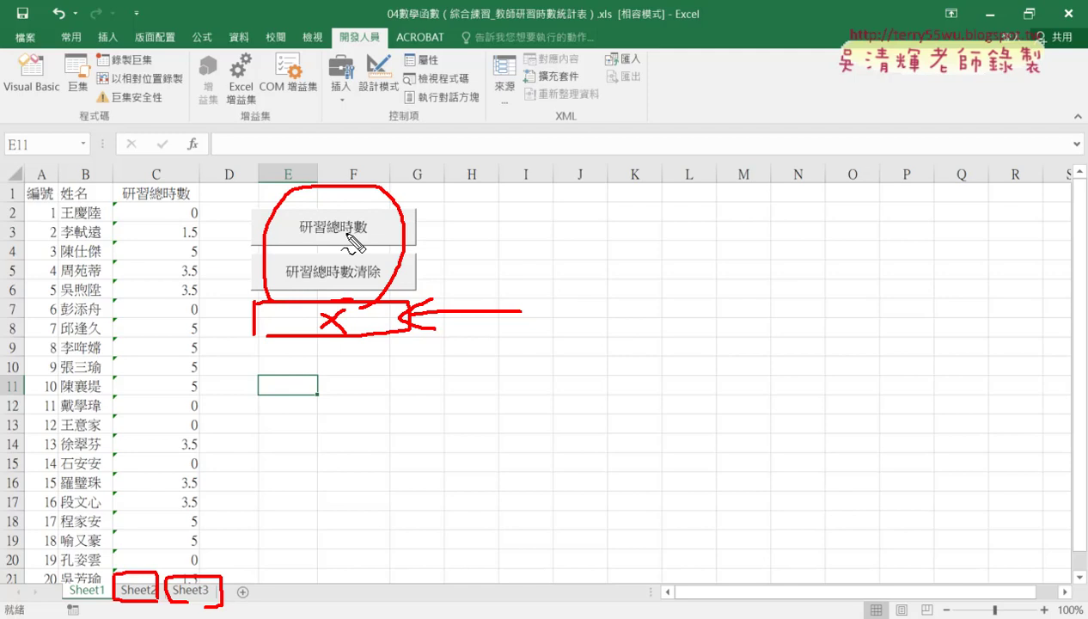
key("Escape")
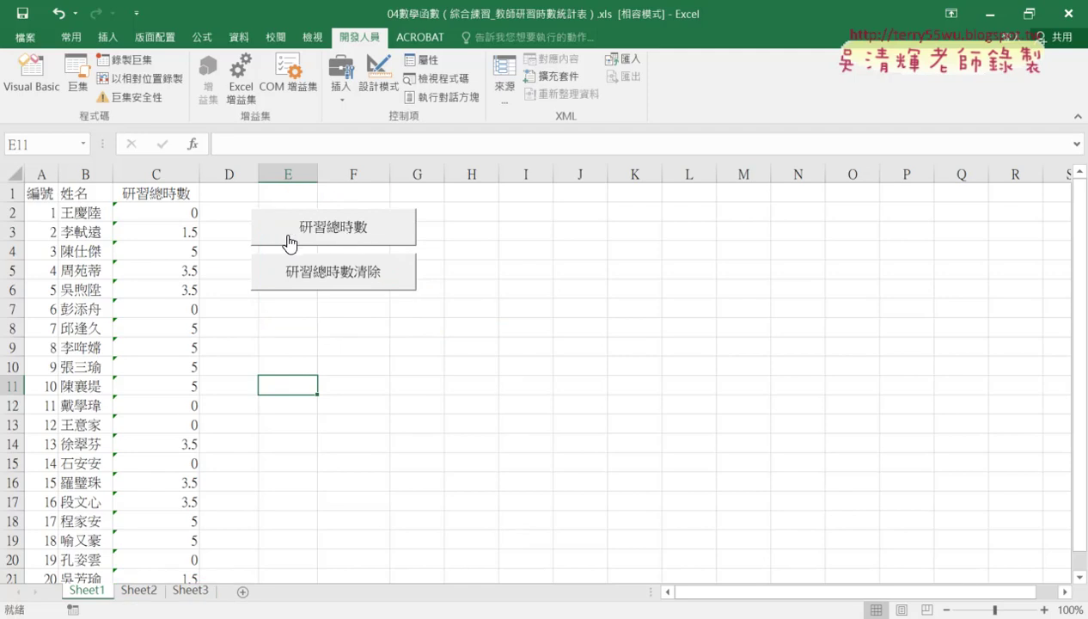
left_click(328, 273)
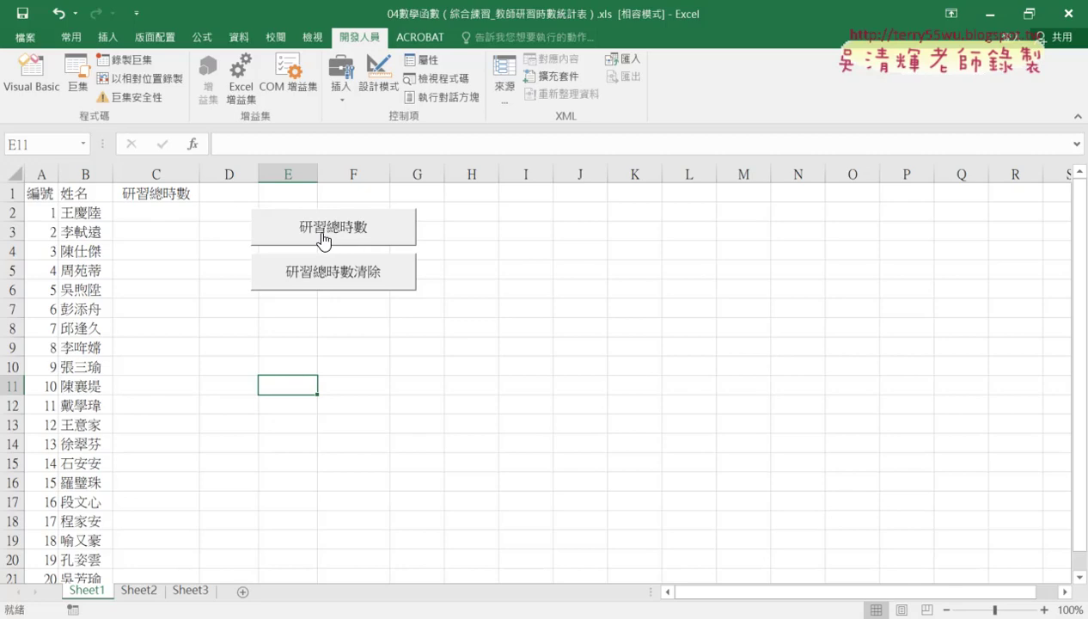
left_click(323, 239)
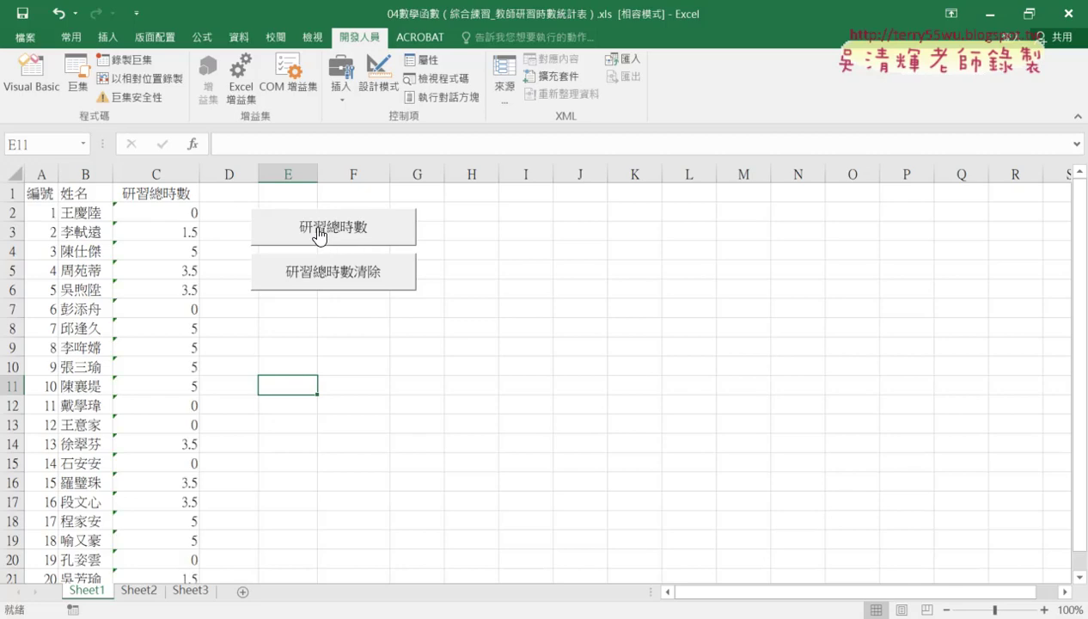
left_click(155, 215)
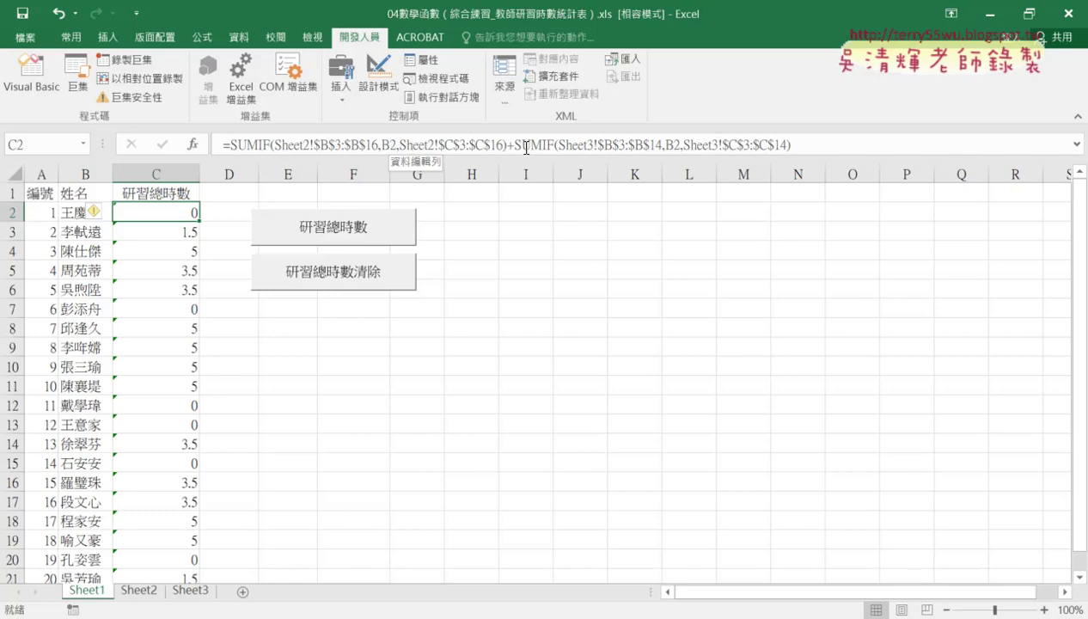
left_click(332, 282)
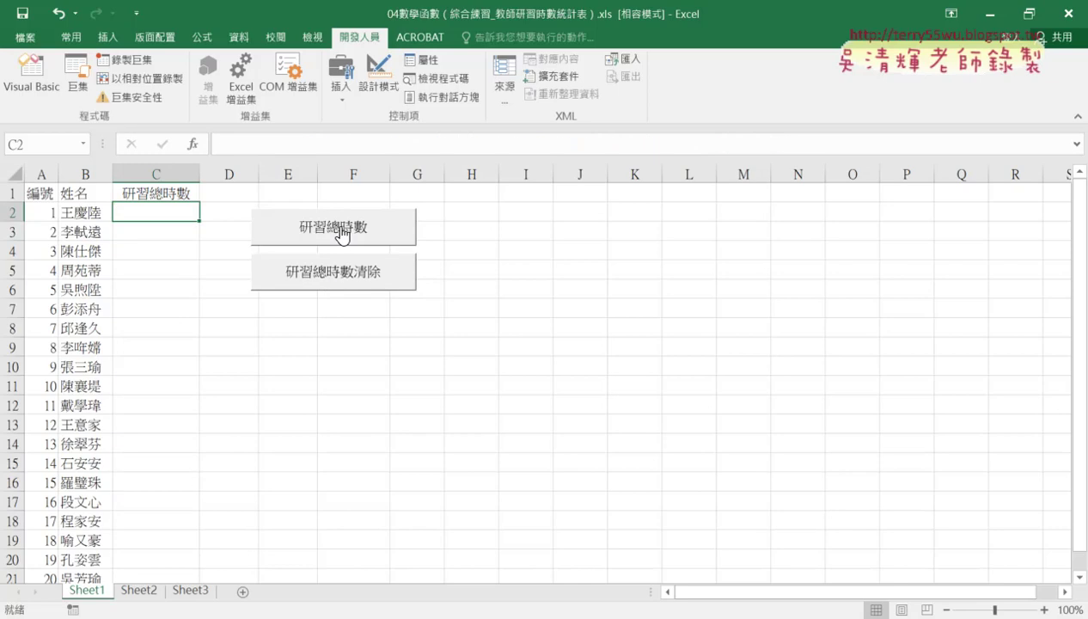
left_click(328, 233)
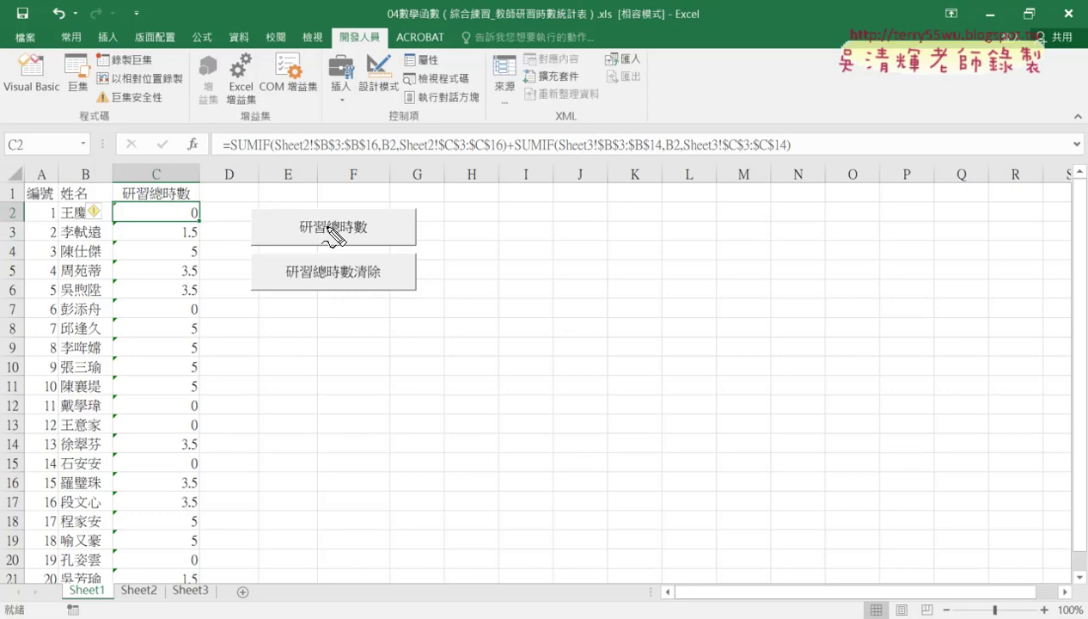
mouse_move(358, 250)
left_mouse_down()
mouse_move(370, 243)
mouse_move(347, 297)
left_mouse_up()
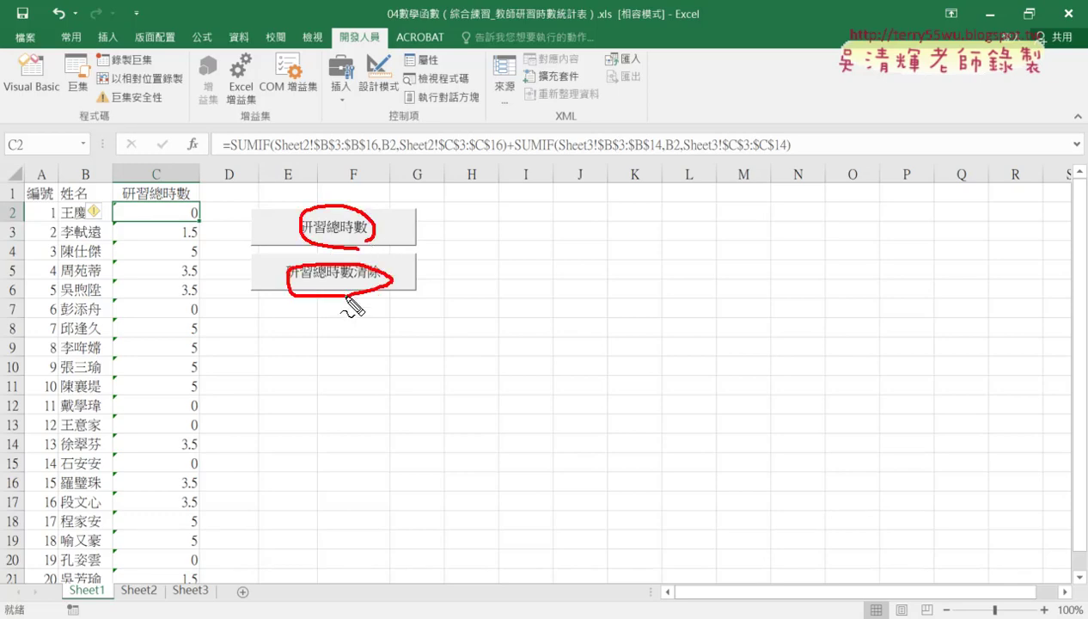
key("Escape")
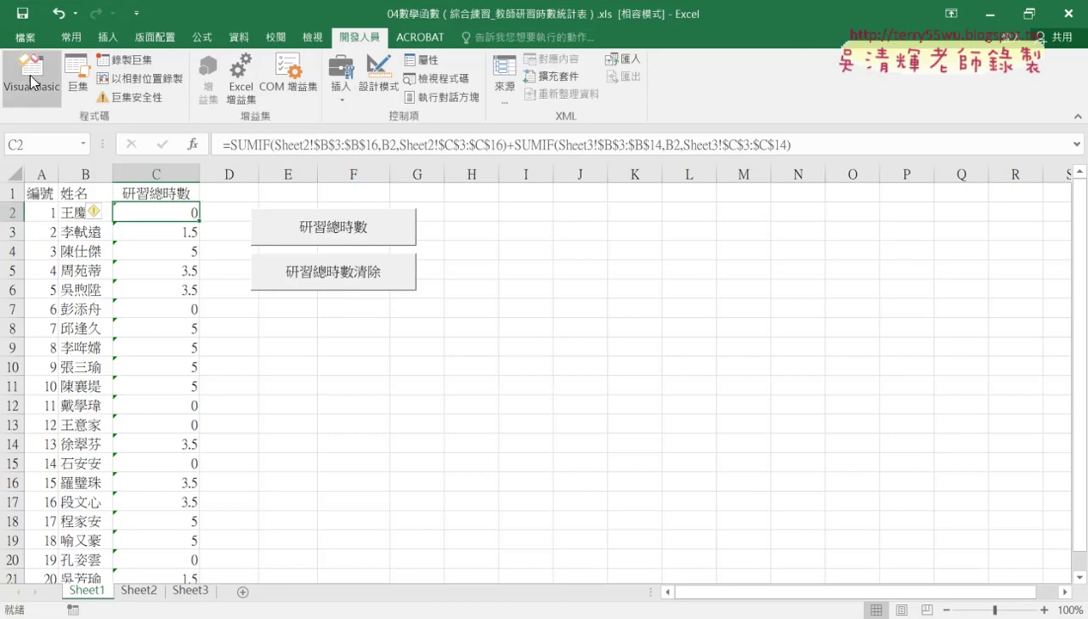
Open the Visual Basic editor, shrink its window, and enlarge the project and properties panes.
left_click(31, 82)
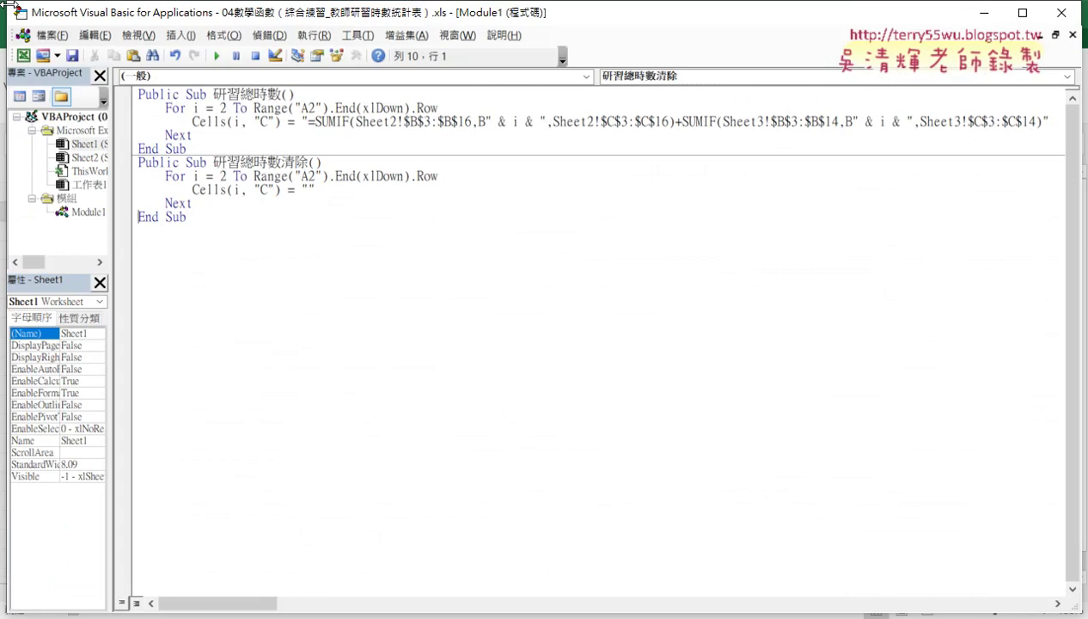
left_click_drag(5, 5, 407, 84)
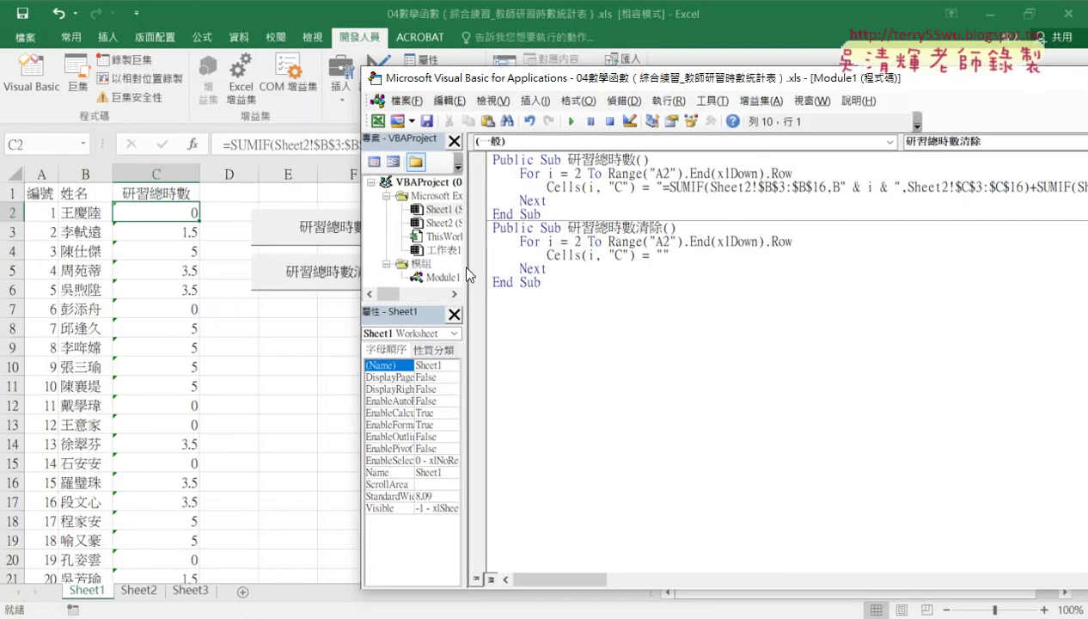
left_click_drag(467, 273, 521, 273)
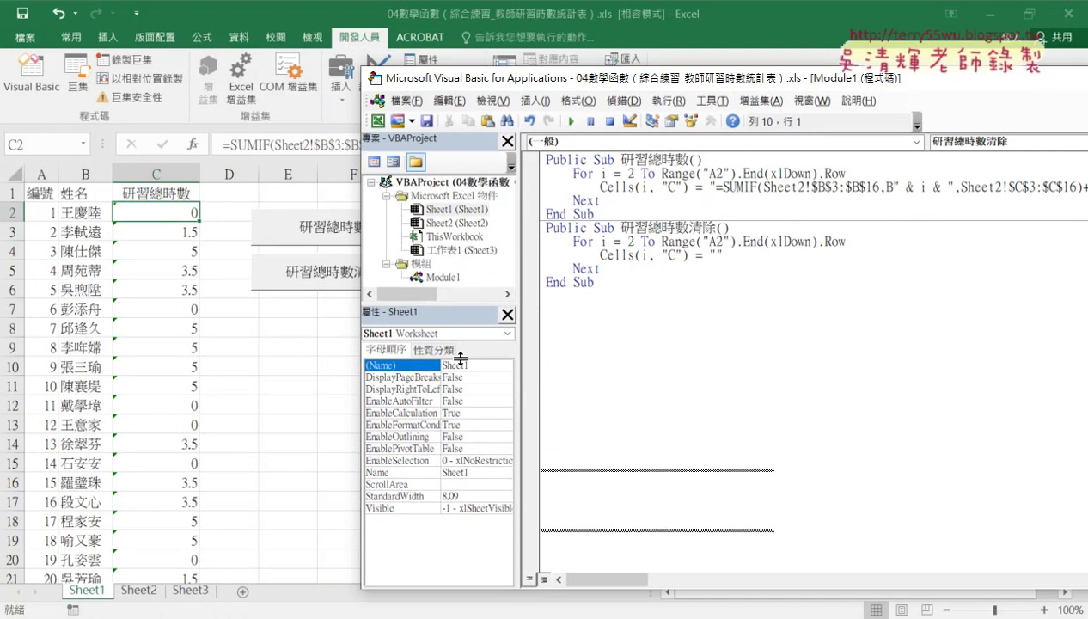
left_click_drag(463, 303, 462, 358)
Remove Module1, which holds the 研習總時數 macros, without exporting it.
left_click(443, 277)
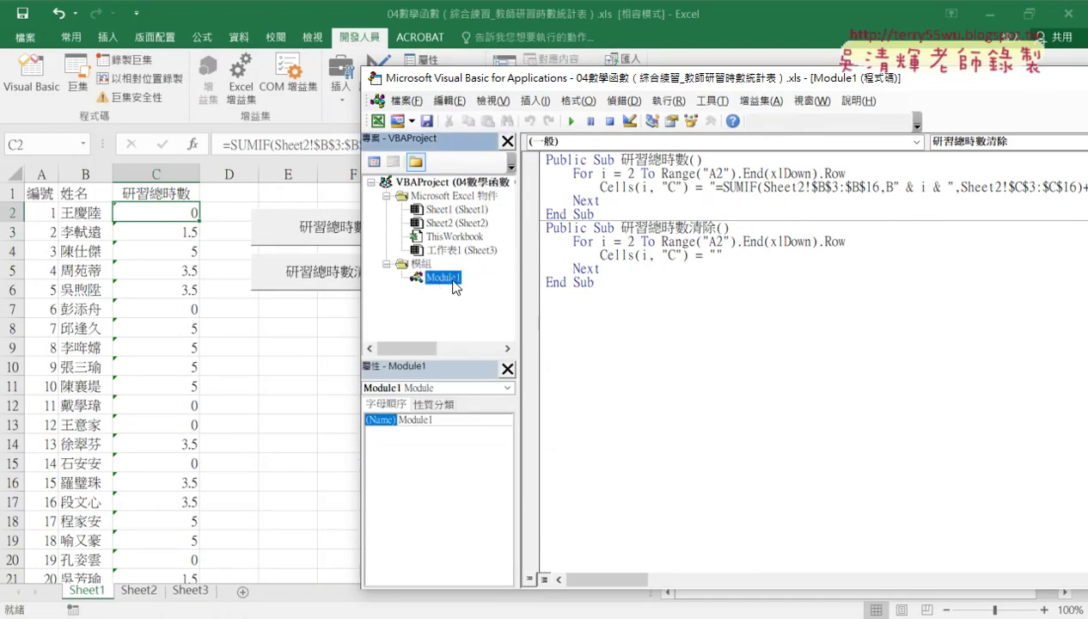
left_click_drag(621, 160, 688, 160)
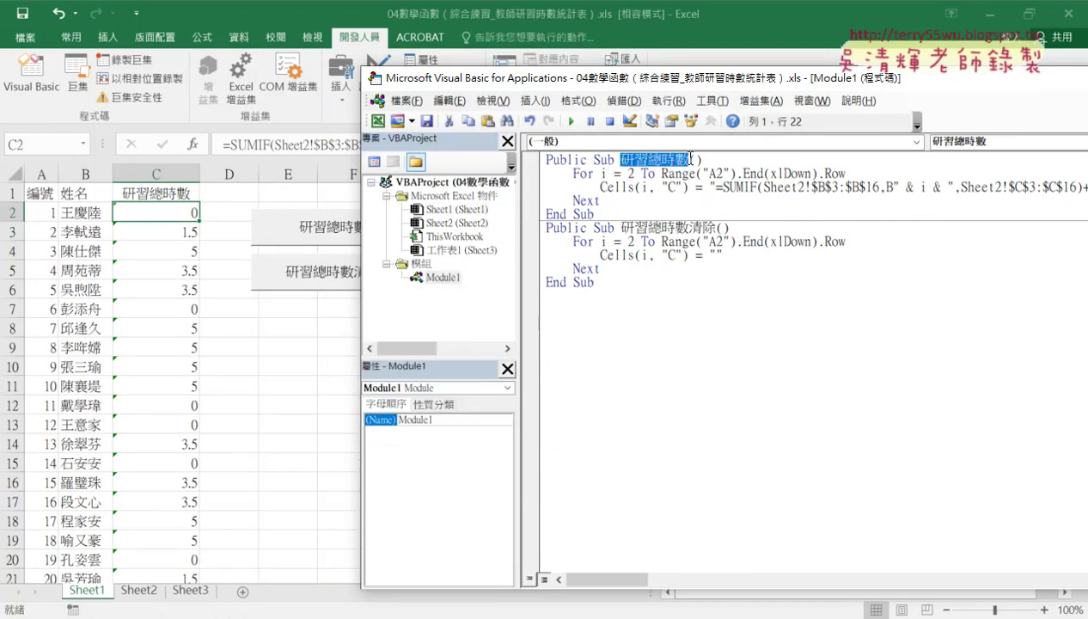
right_click(443, 275)
left_click(493, 396)
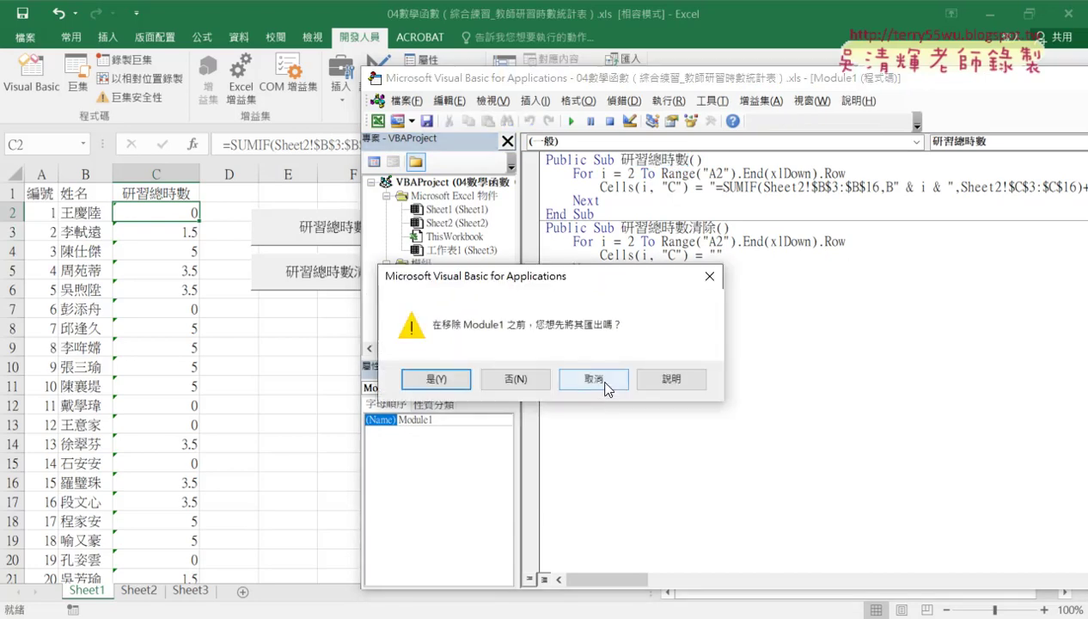
left_click(524, 380)
right_click(428, 245)
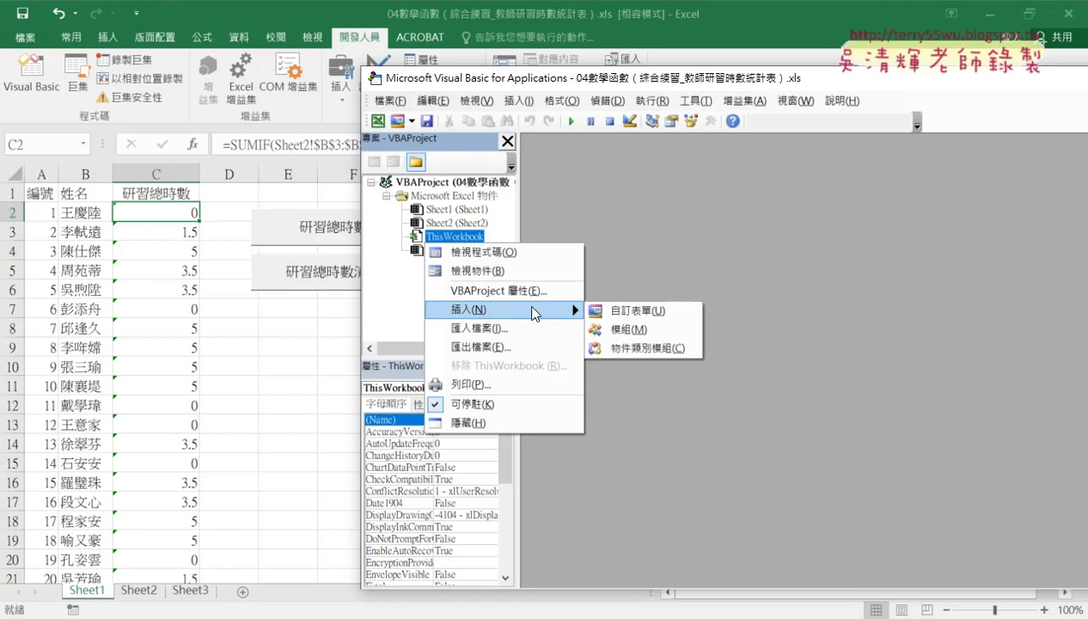
Insert a new Module1 containing an empty Sub 研習總時數() … End Sub procedure.
left_click(623, 330)
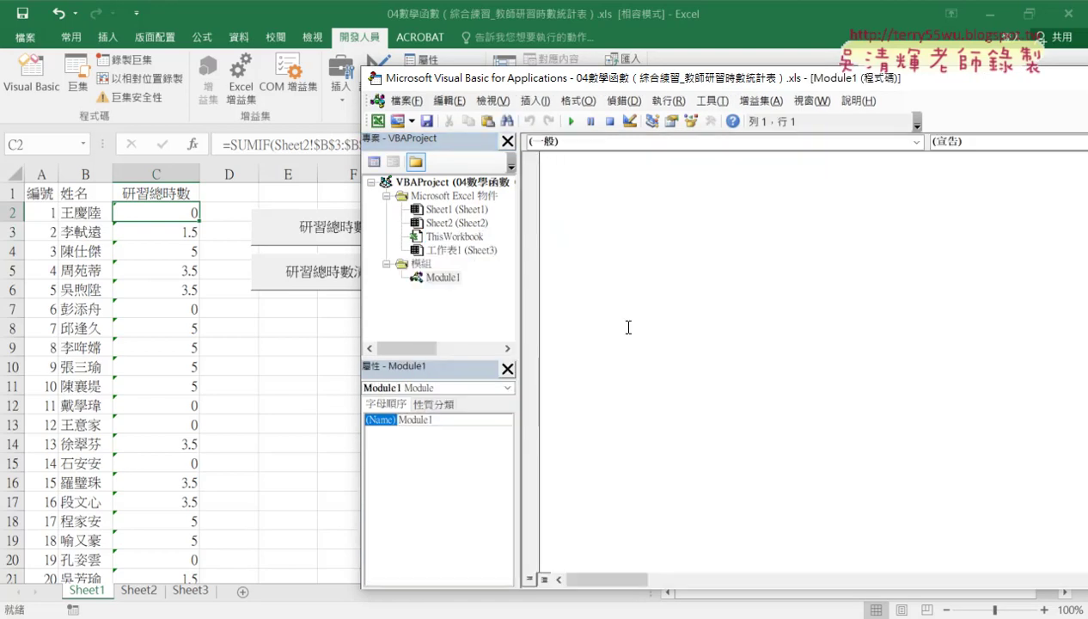
type("sub ")
type("研習總時數")
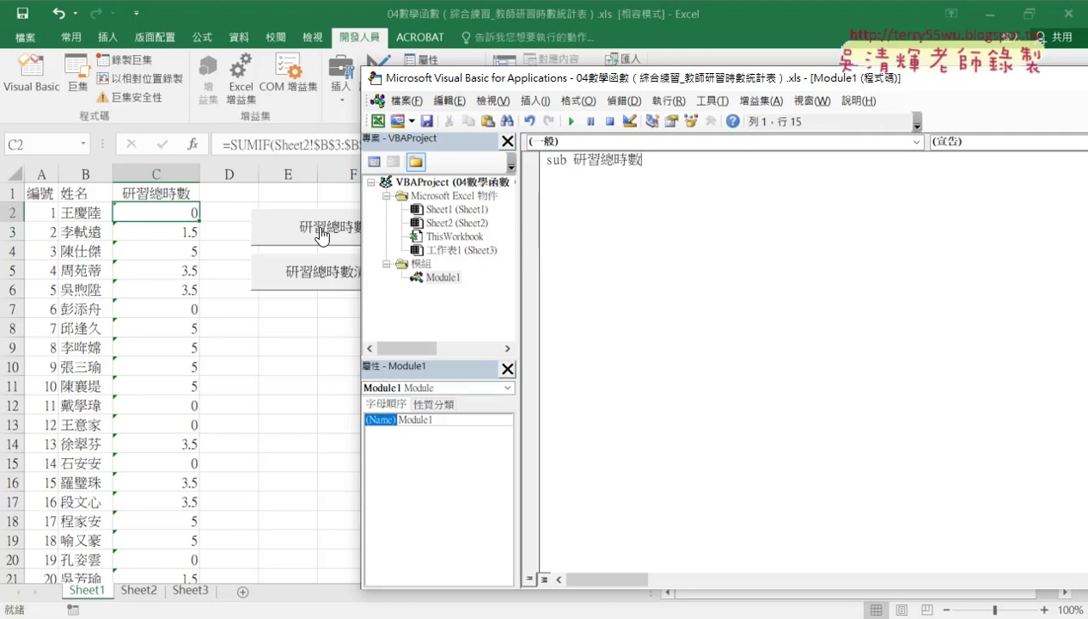
left_click_drag(362, 213, 386, 214)
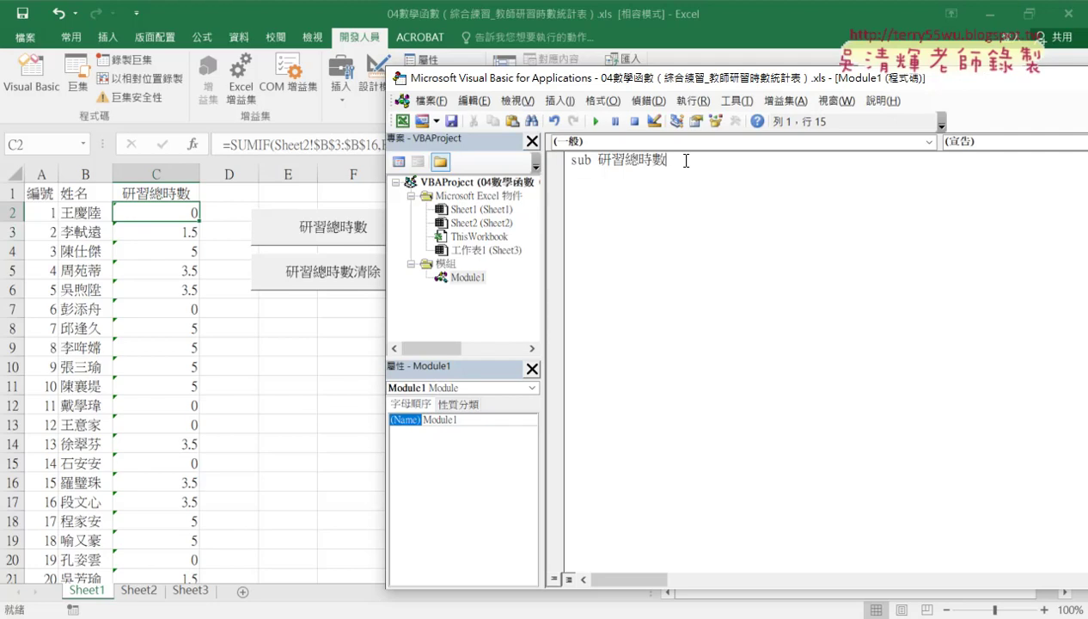
key("Return")
left_click_drag(680, 160, 560, 162)
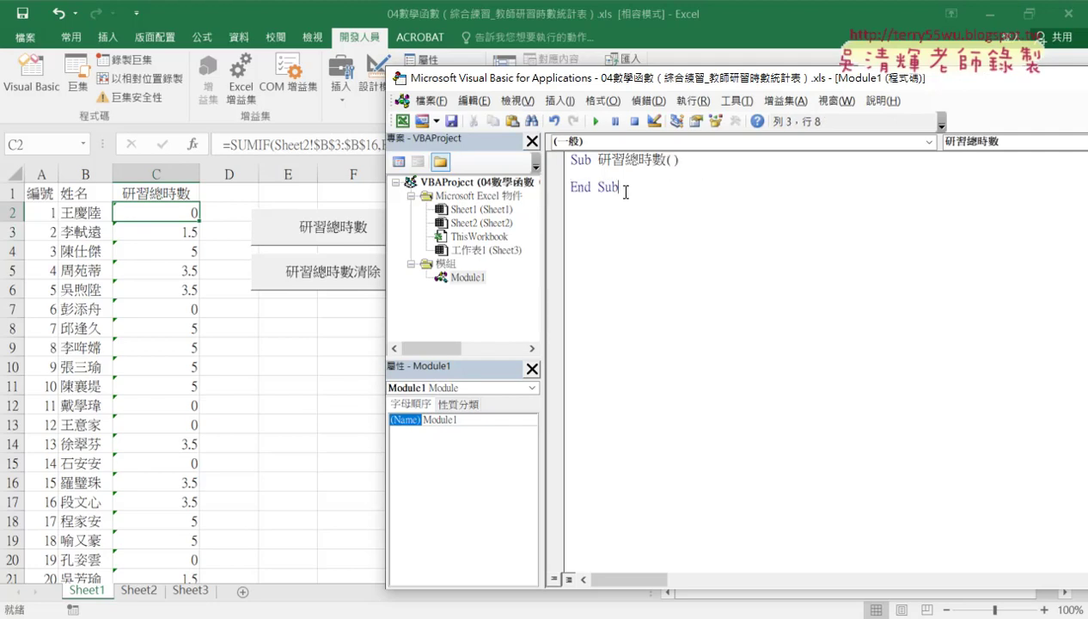
Write an indented For i = 2 To 21 … Next loop inside Sub 研習總時數.
left_click(574, 176)
key("Tab")
type("for")
type(" i=")
type("2 to")
type("21")
key("Return")
type("n")
type("ext")
Add Cells(i, "B") = "" inside the loop and select the whole procedure.
left_click(600, 186)
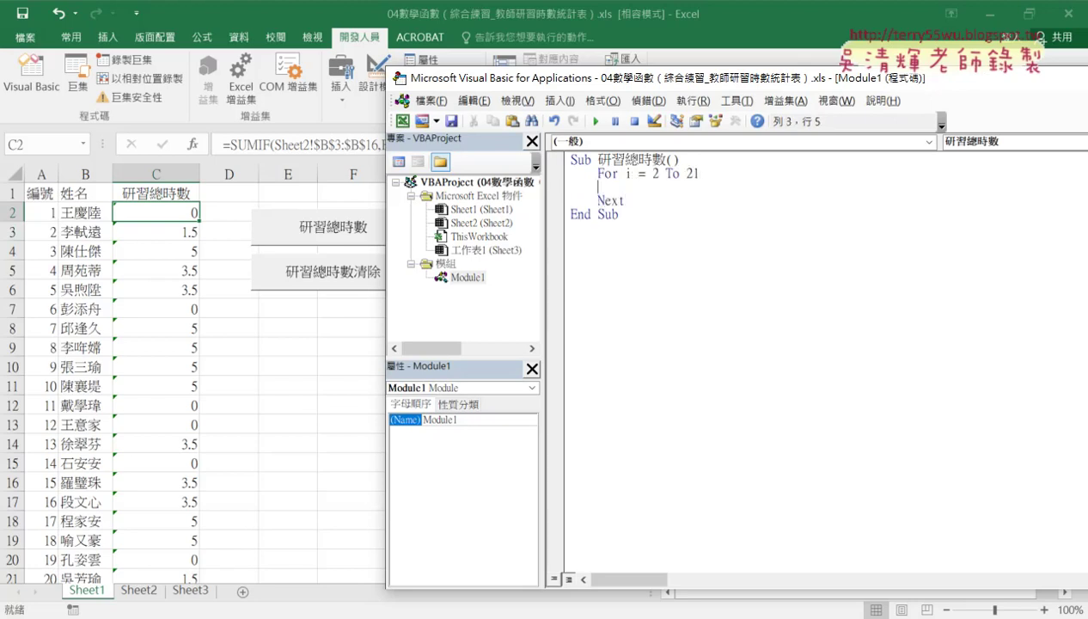
type("ce")
type("lls")
type("(i,")
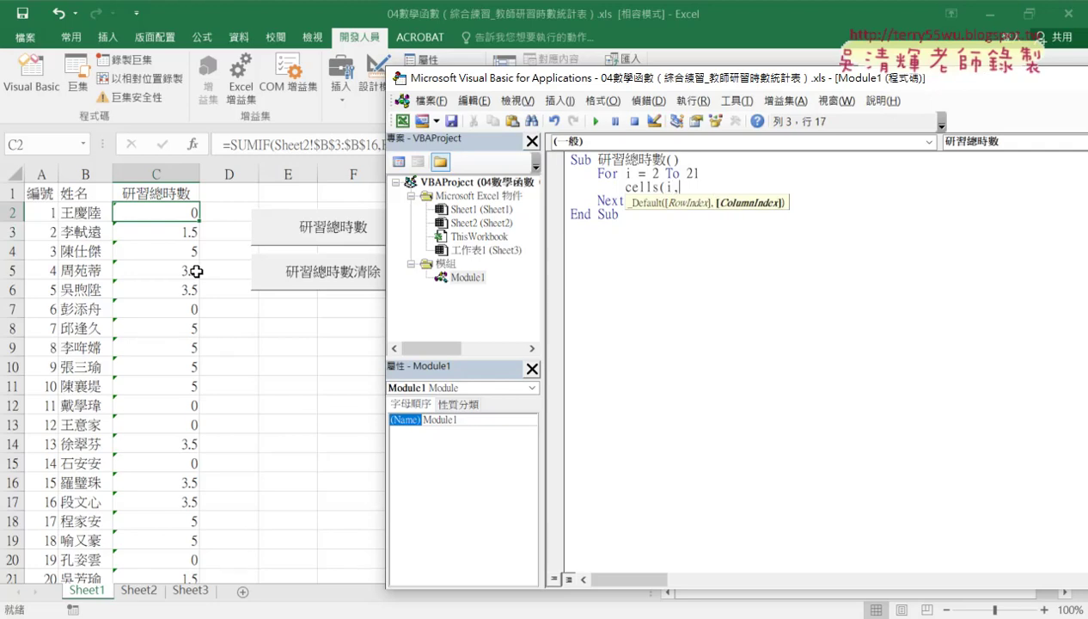
type("\"B\")")
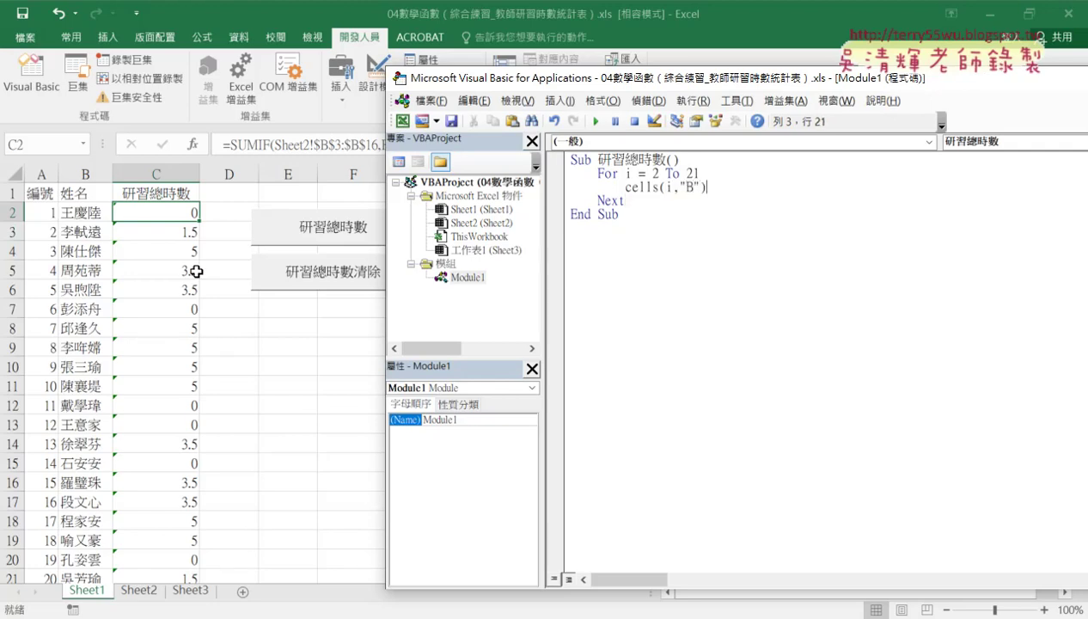
type("=\"")
left_click(677, 432)
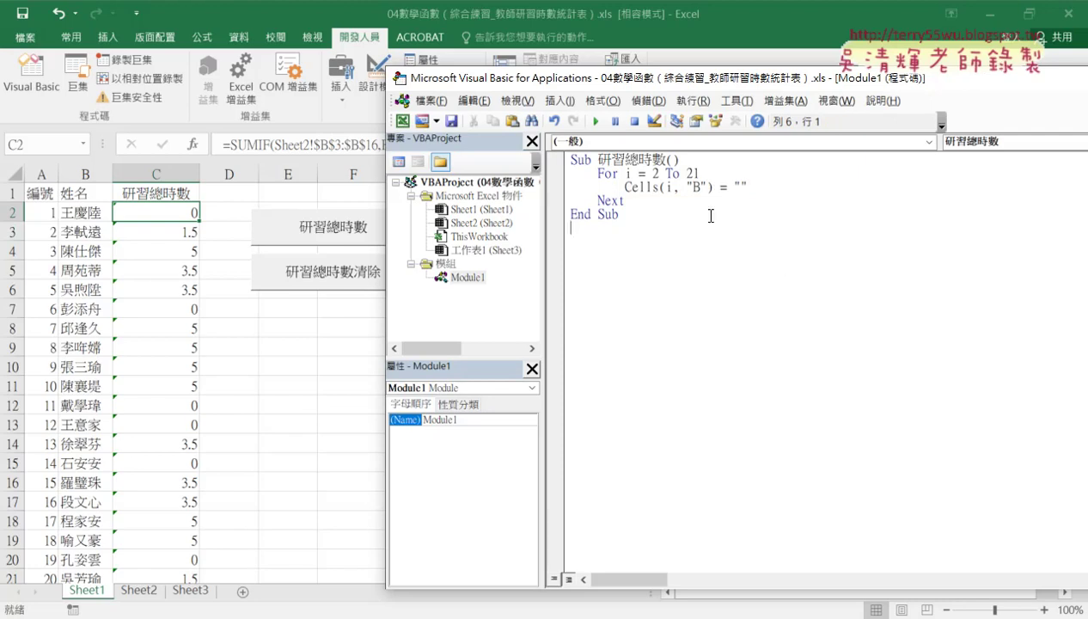
left_click_drag(748, 187, 733, 186)
left_click_drag(599, 228, 569, 159)
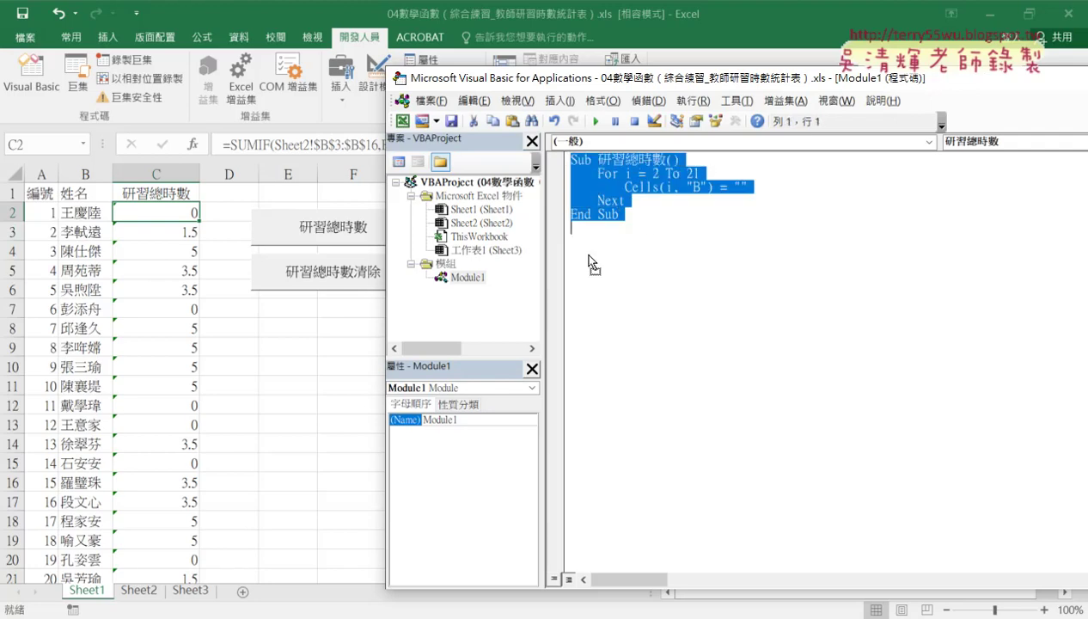
Copy the procedure below the original and rename the copy 研習總時數清除.
left_click_drag(589, 255, 588, 254)
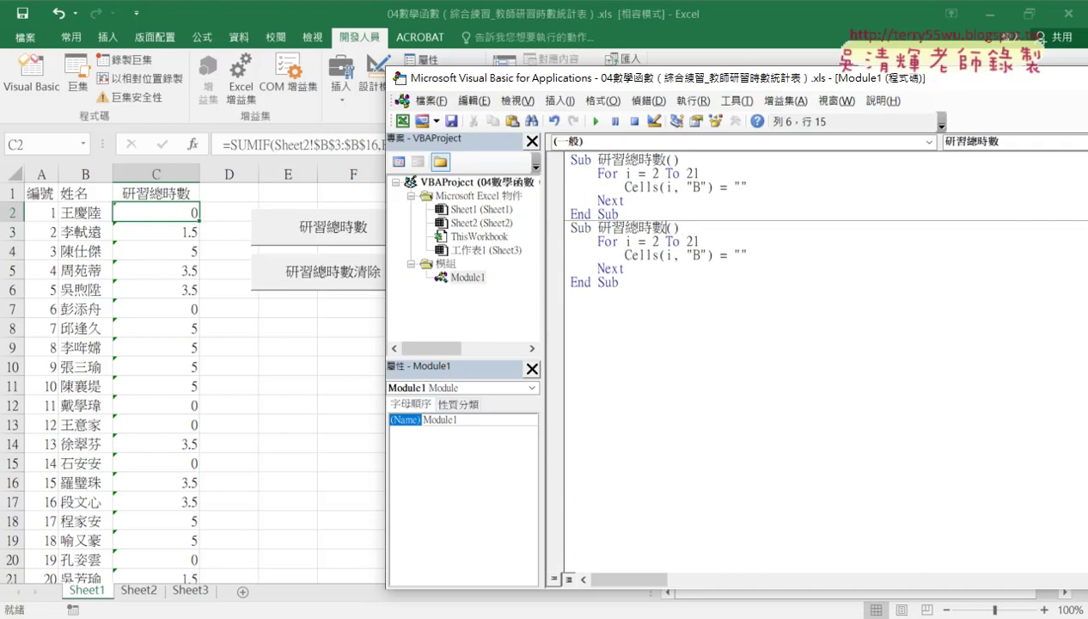
type("一")
type("清除")
key("shift+Left")
key("shift+Left")
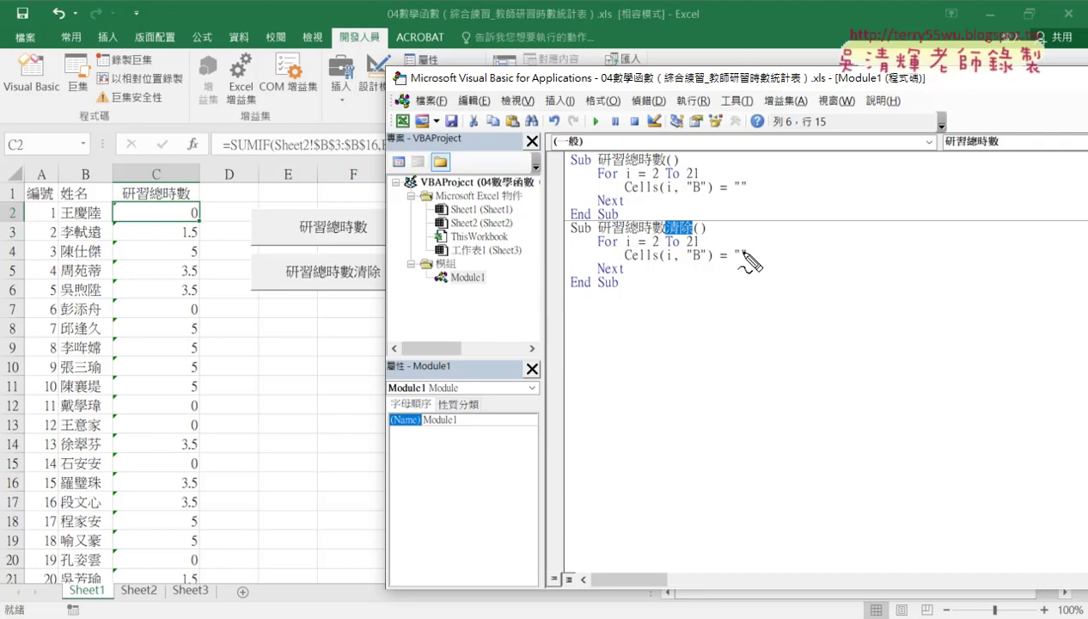
Mark both procedures' empty quotes as where C2's formula will go, then clear the annotations.
left_click_drag(749, 246, 739, 242)
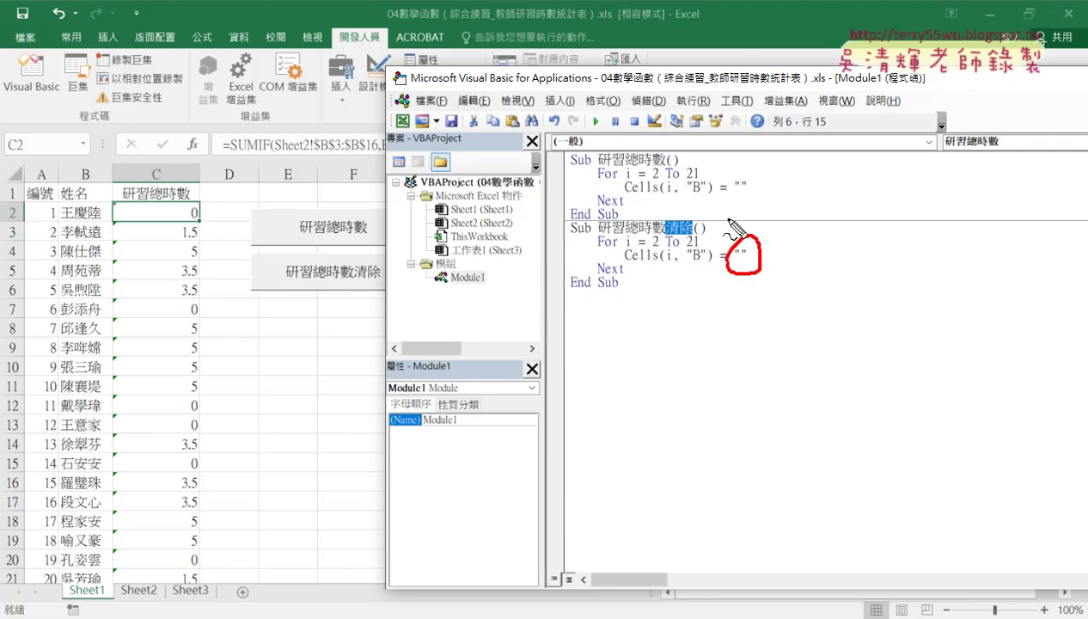
left_click_drag(741, 180, 738, 196)
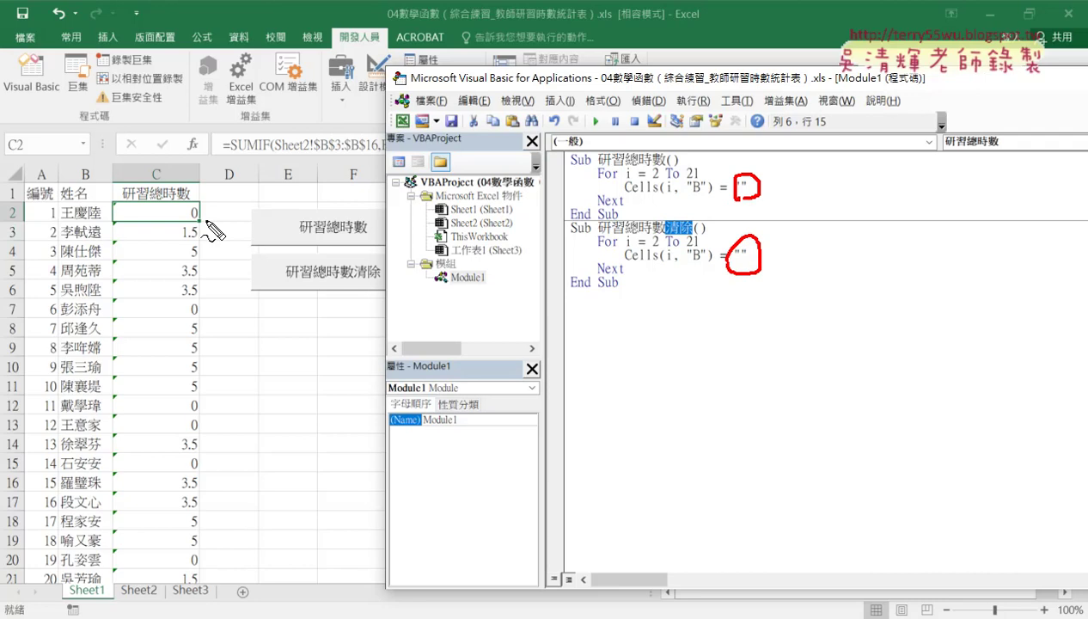
mouse_move(207, 206)
left_mouse_down()
mouse_move(761, 159)
mouse_move(756, 172)
mouse_move(771, 159)
left_mouse_up()
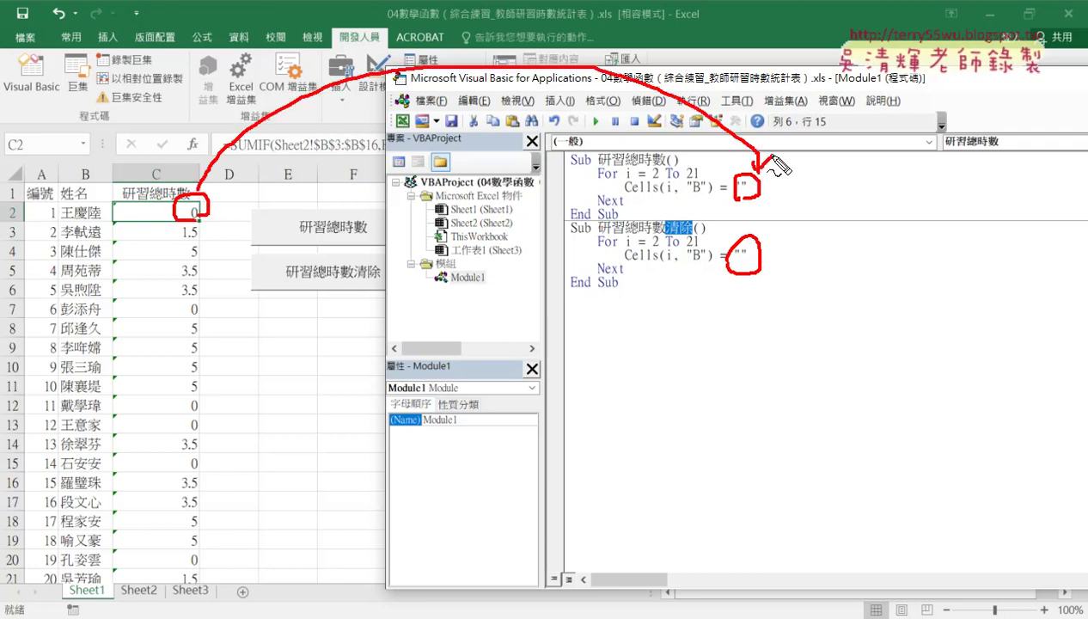
key("Escape")
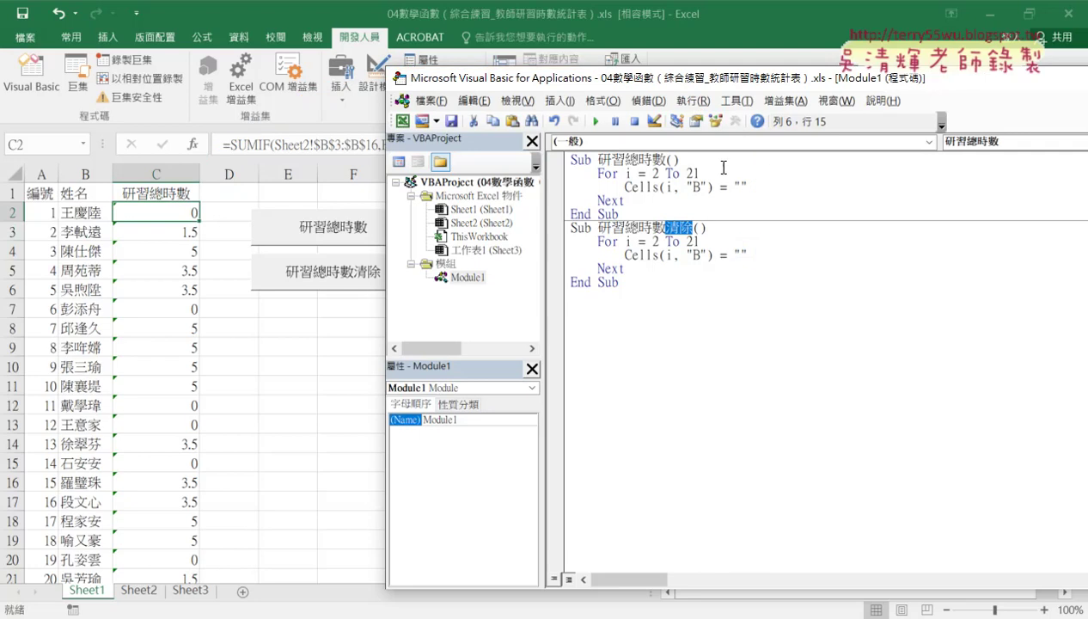
key("ctrl+End")
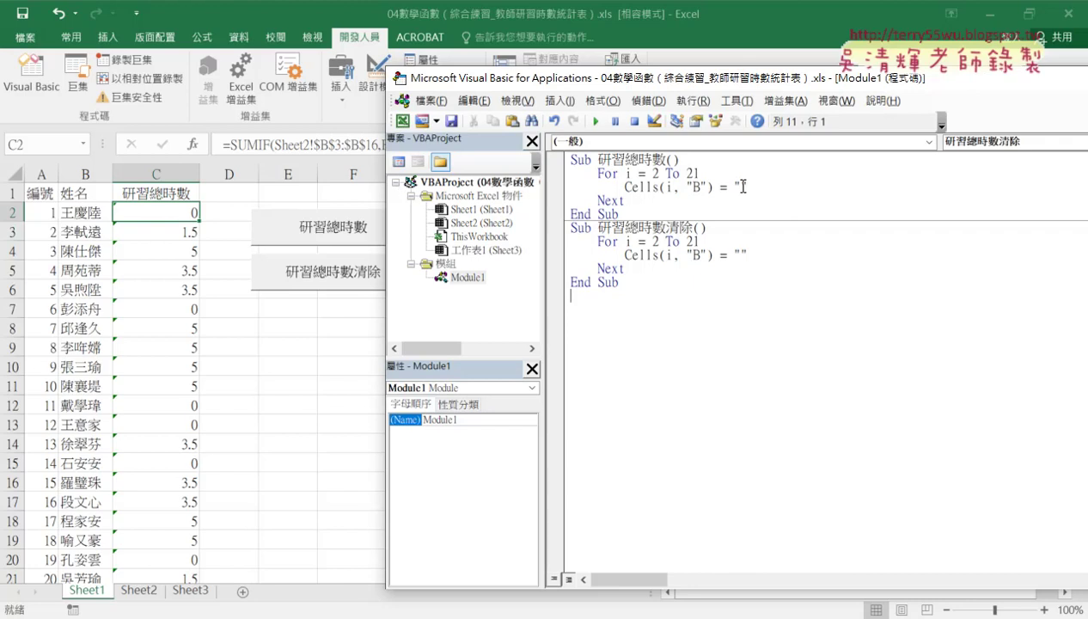
Move the VBA editor down-left and copy C2's full SUMIF formula from the formula bar.
left_click_drag(502, 80, 441, 189)
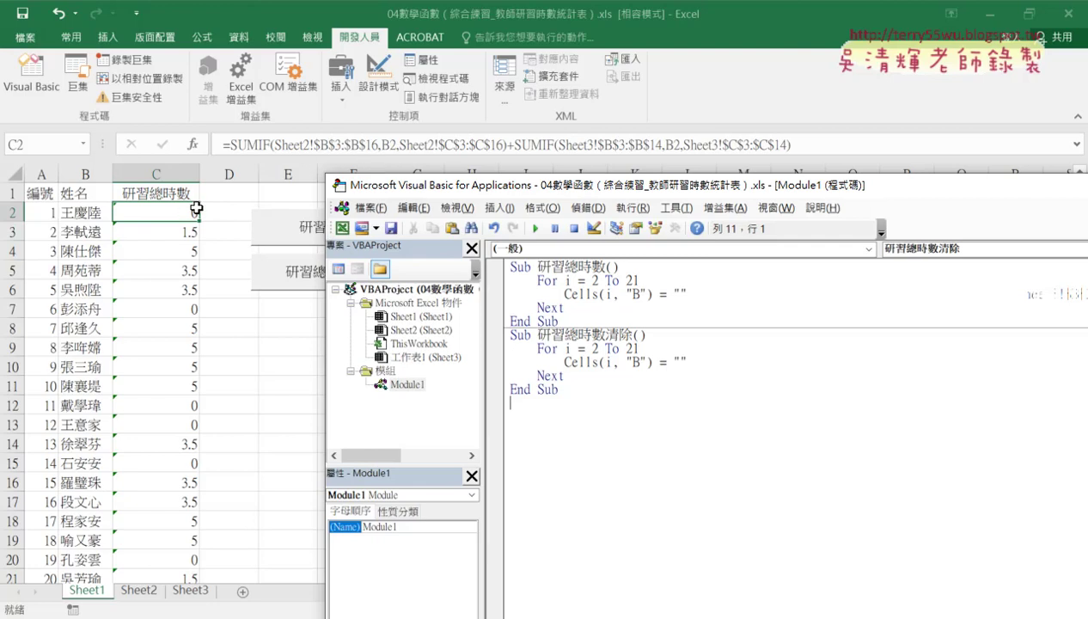
left_click(243, 142)
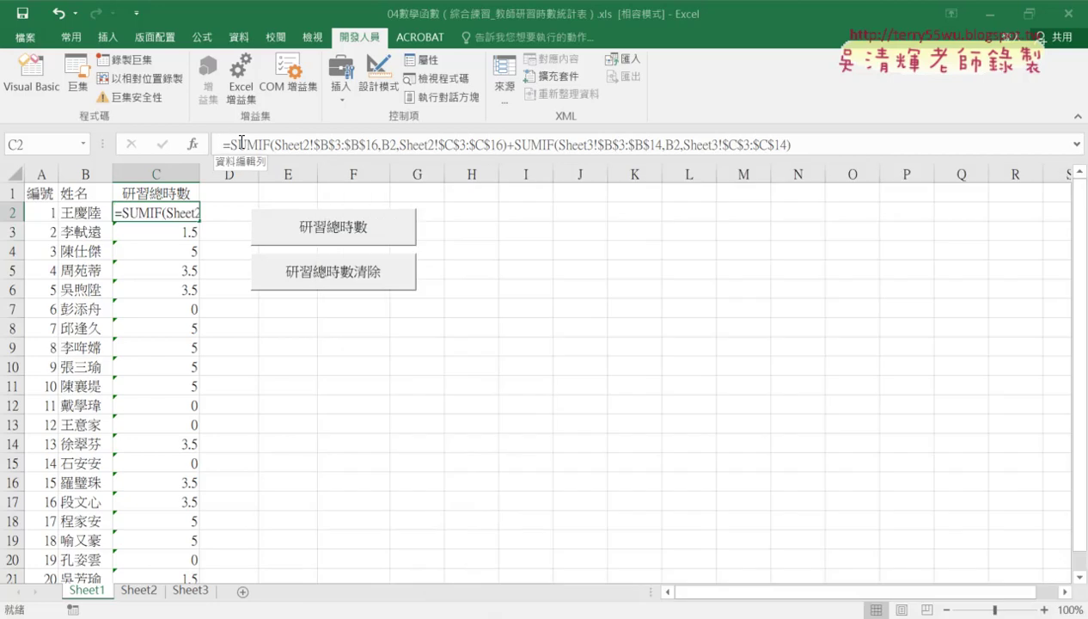
left_click_drag(816, 146, 215, 146)
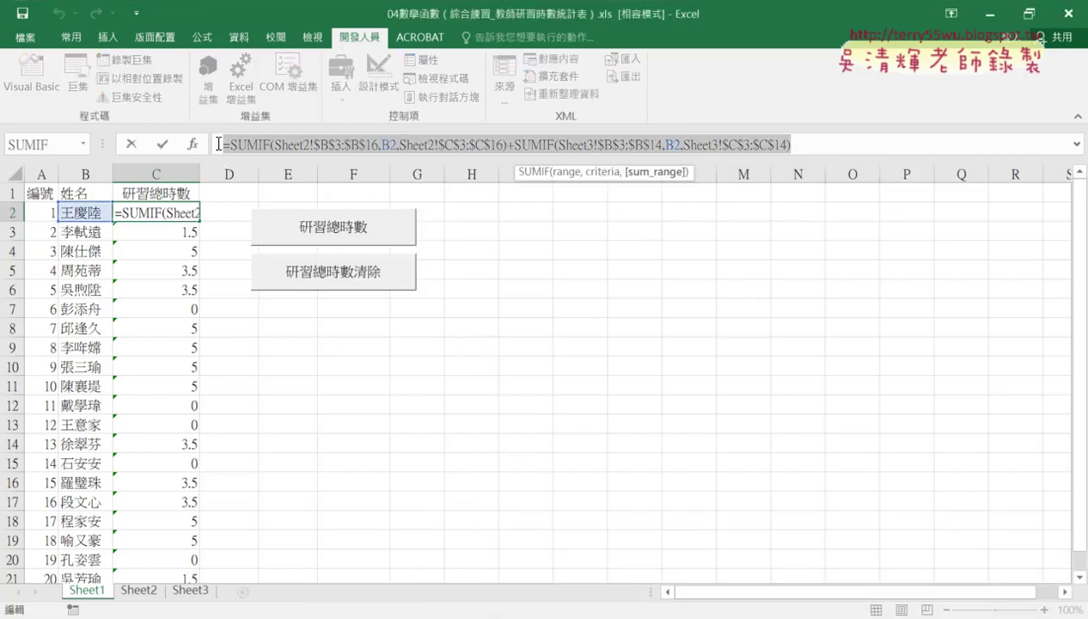
right_click(265, 147)
left_click(296, 180)
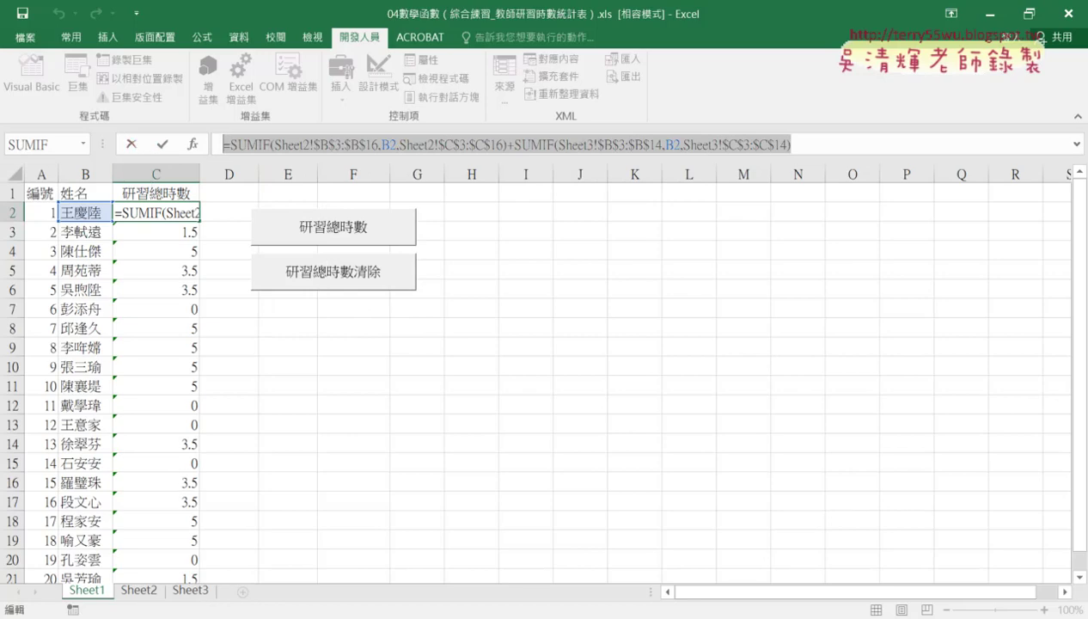
Leave C2 unchanged and return to the VBA editor, placing the caret after the first procedure's empty quotes.
left_click(359, 587)
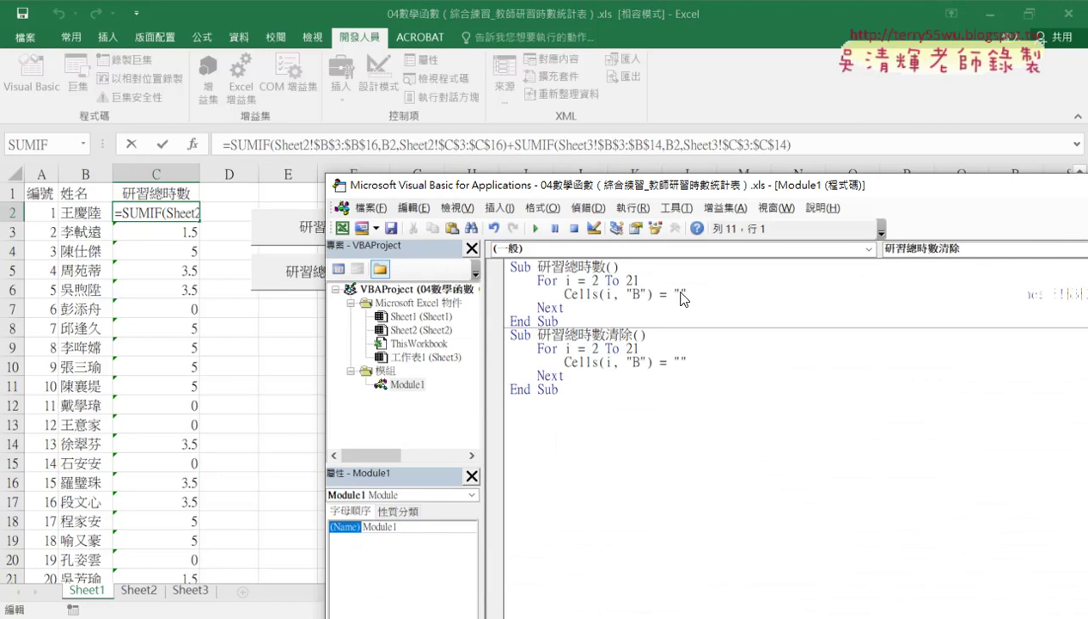
left_click(180, 151)
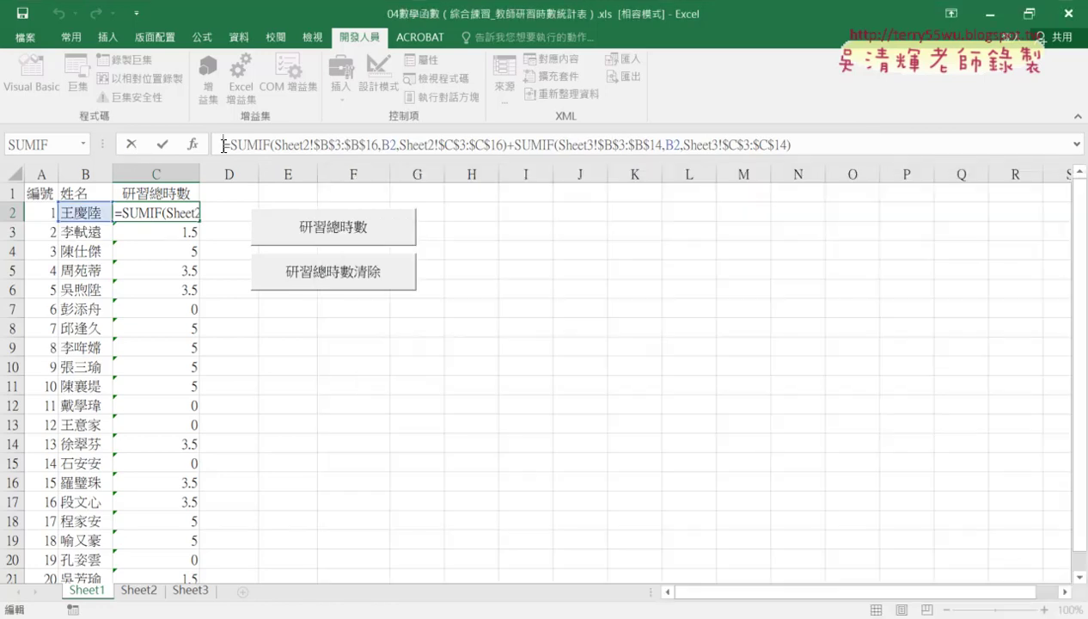
left_click(126, 148)
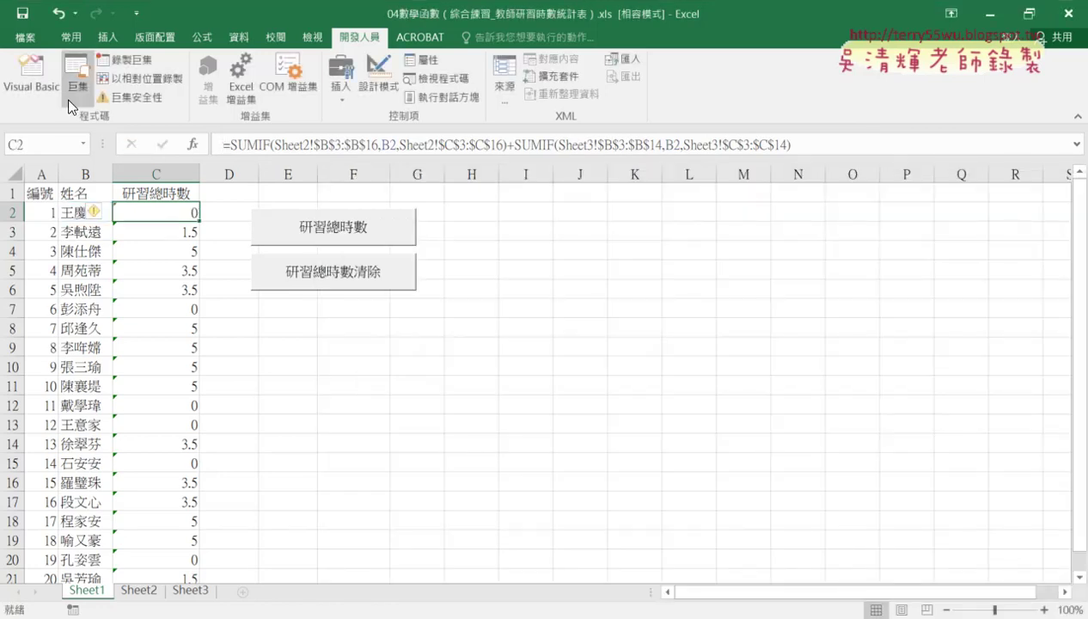
left_click(35, 87)
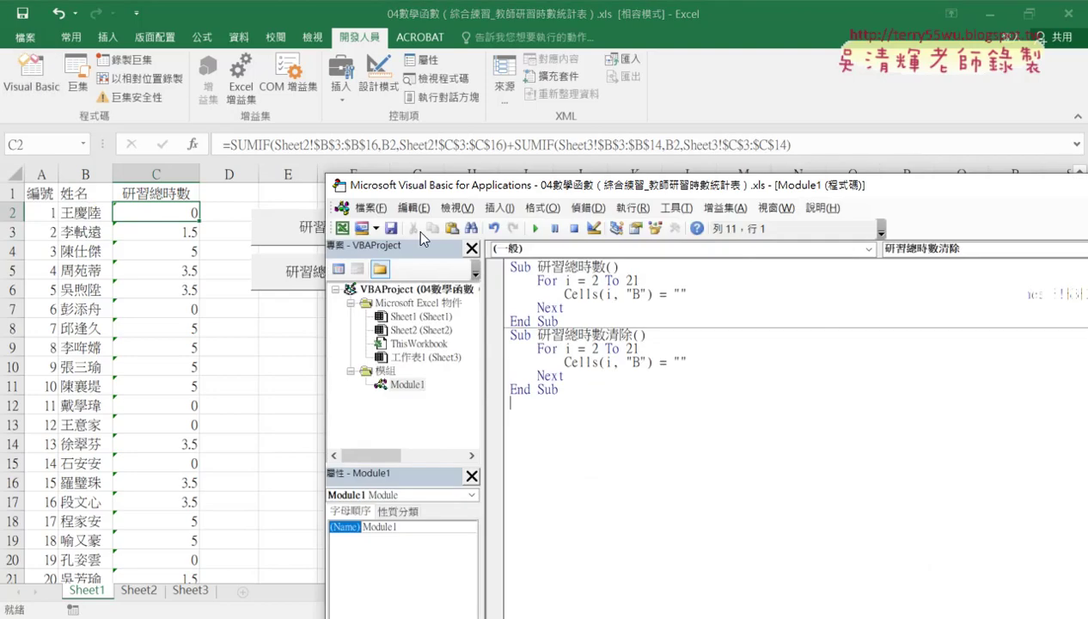
left_click(681, 292)
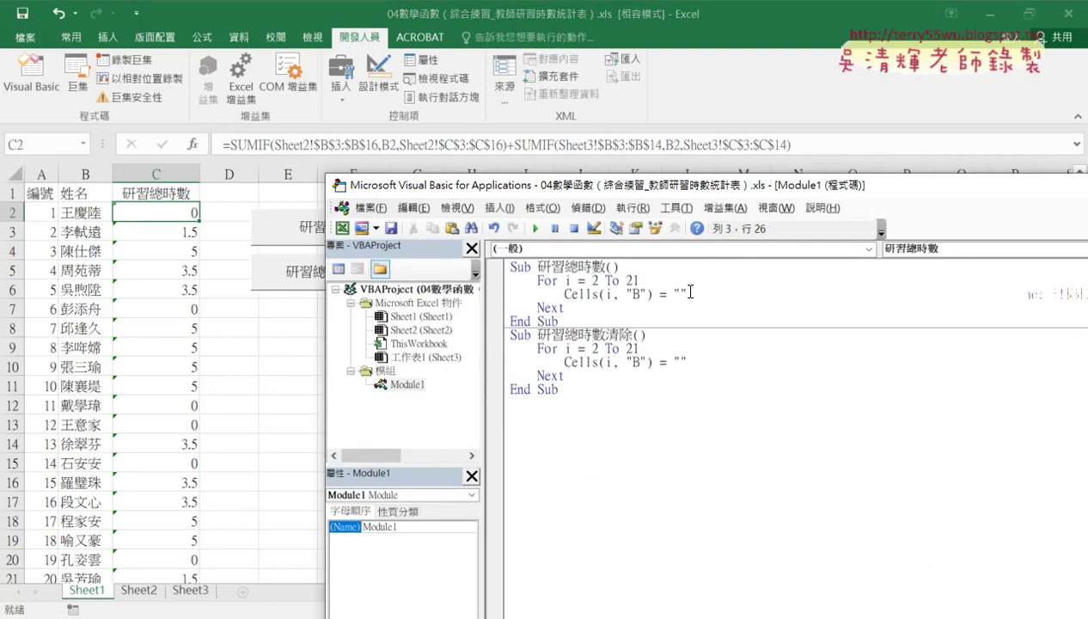